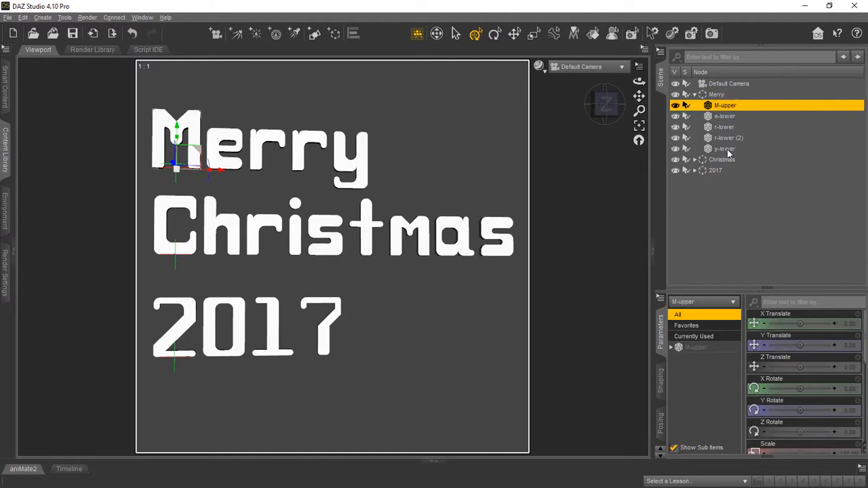
# Step: Select all the Merry letters from M-upper through y-lower and show the content library with the Stout-Font scripts
pyautogui.keyDown('shift'); pyautogui.click(724, 149); pyautogui.keyUp('shift')
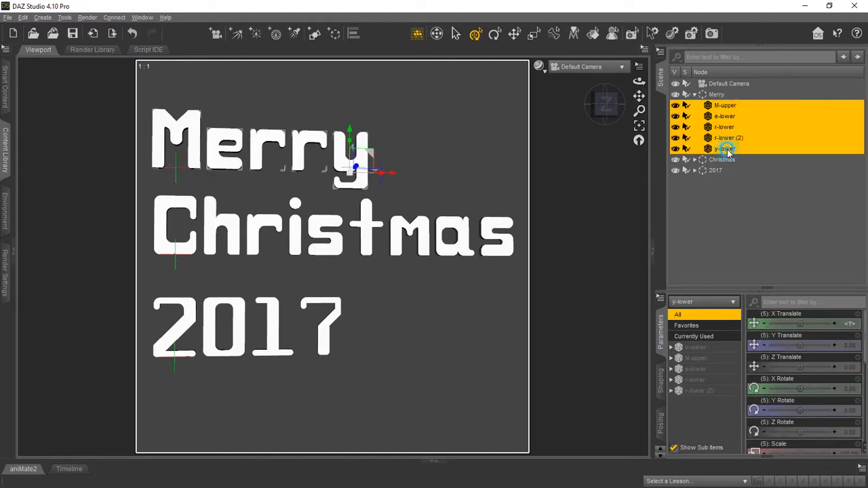
pyautogui.click(12, 254)
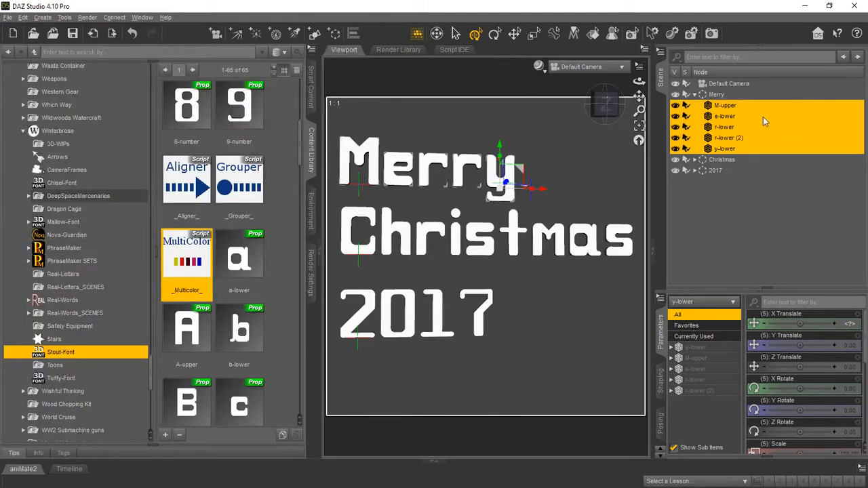
# Step: Try the Multicolor script on the Merry letters with black on all surfaces and channels, then restore the original colors
pyautogui.doubleClick(199, 260)
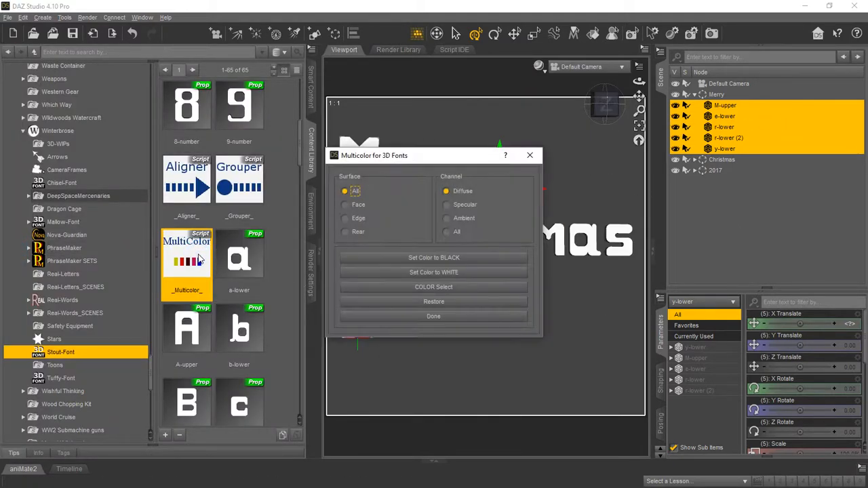
pyautogui.moveTo(428, 164); pyautogui.dragTo(194, 165)
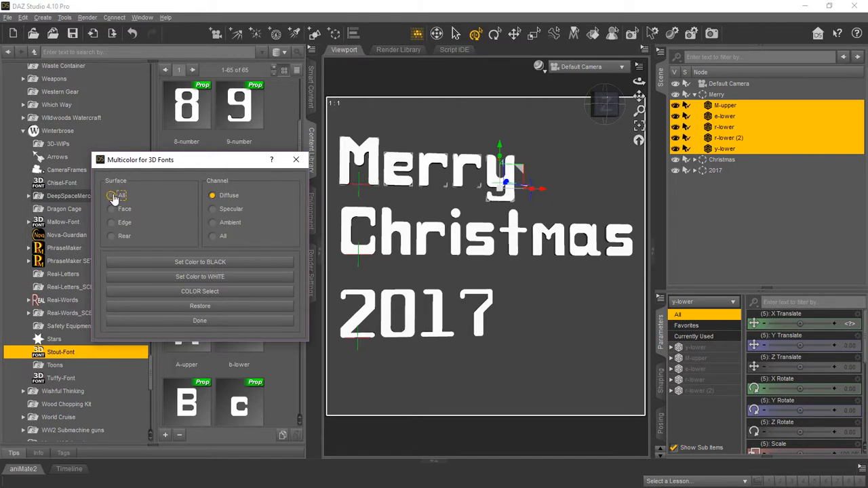
pyautogui.click(215, 237)
pyautogui.click(214, 265)
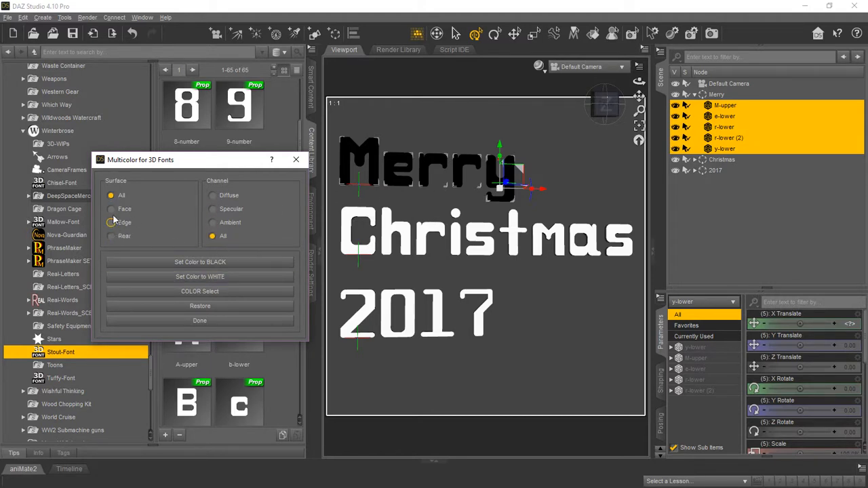
pyautogui.click(220, 306)
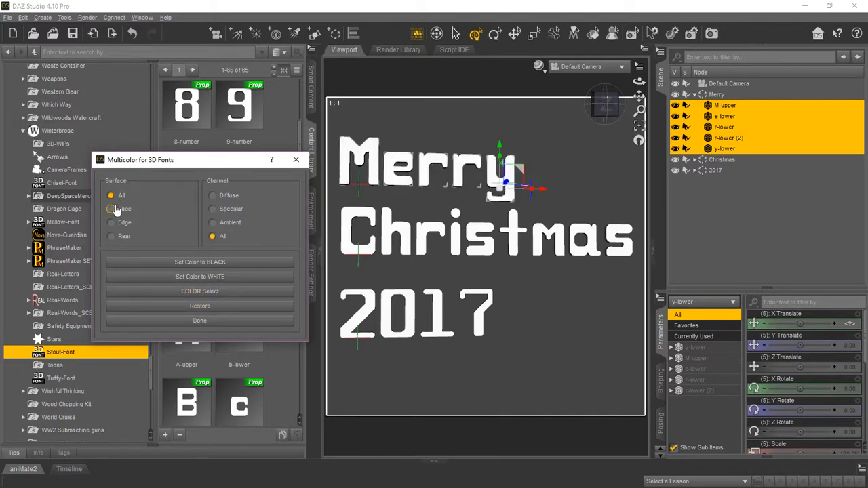
pyautogui.click(113, 223)
pyautogui.click(233, 323)
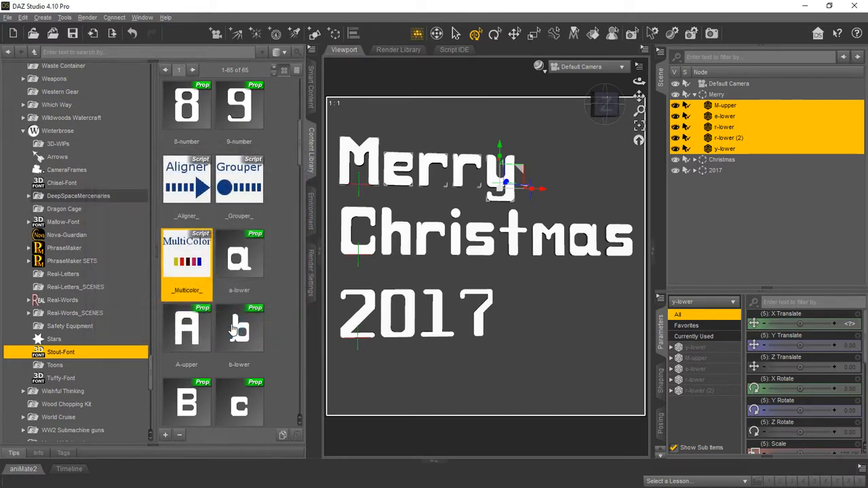
# Step: View the text at an angle and set the Merry letters' edge diffuse color to dark green (0, 84, 0) with Multicolor
pyautogui.moveTo(638, 81); pyautogui.dragTo(631, 87)
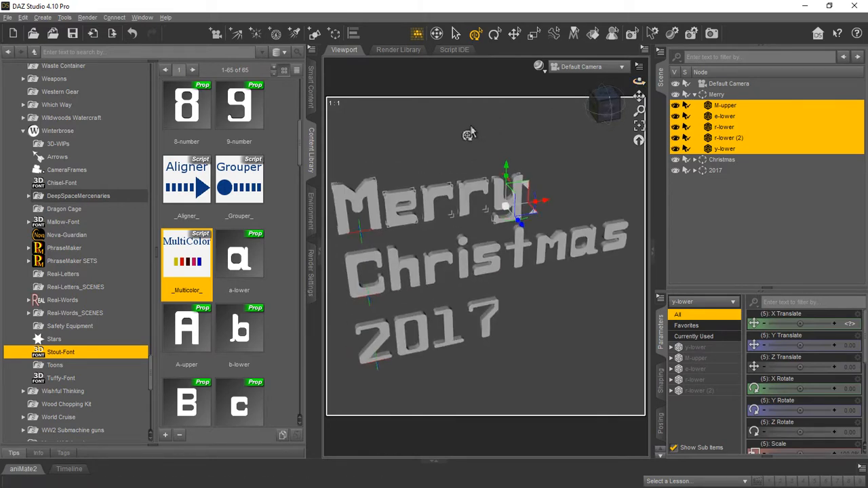
pyautogui.doubleClick(194, 252)
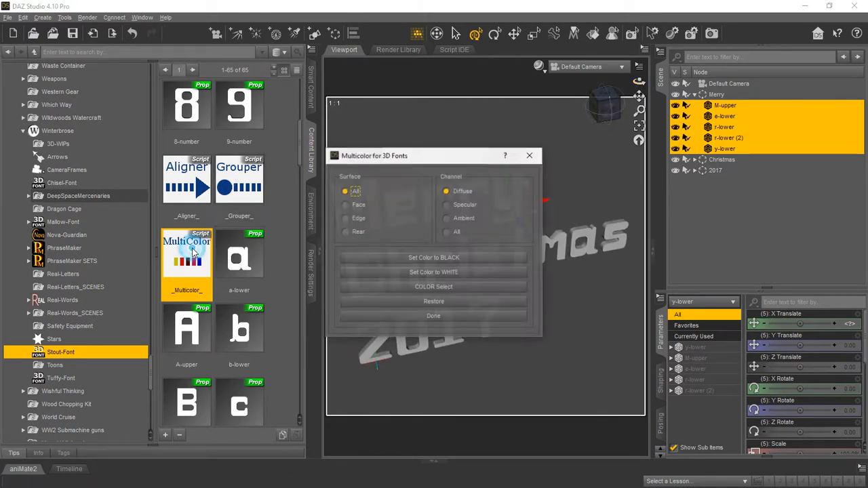
pyautogui.moveTo(433, 163); pyautogui.dragTo(239, 222)
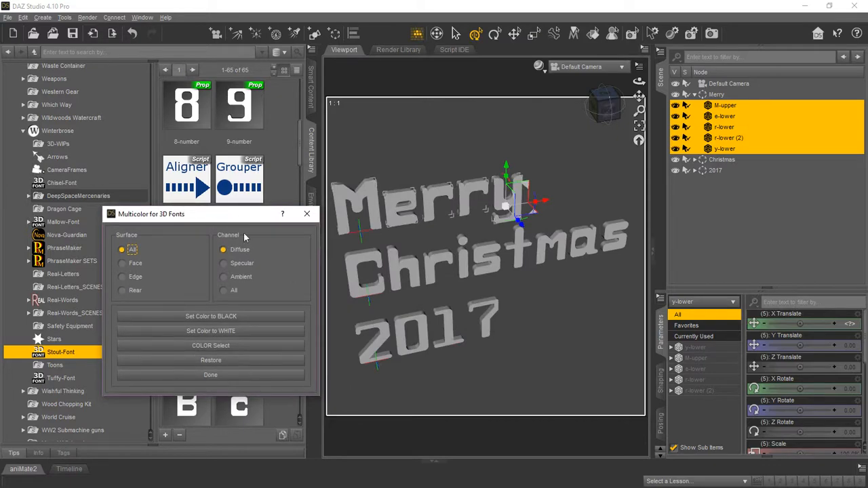
pyautogui.click(122, 277)
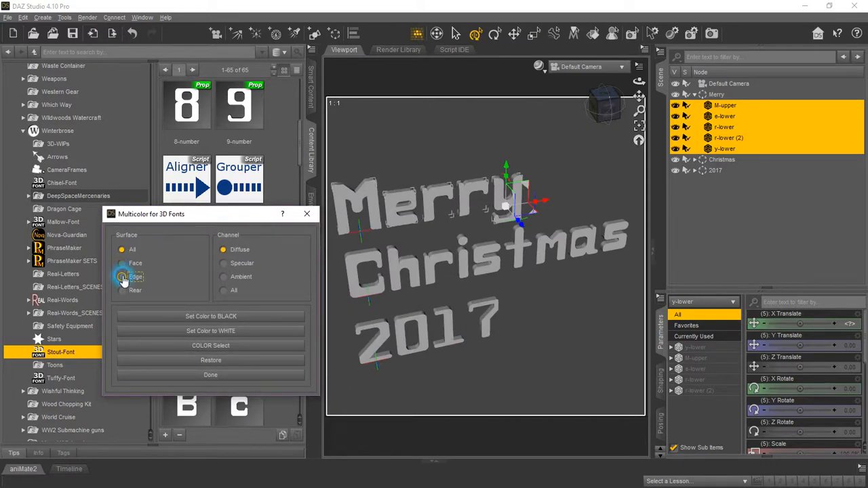
pyautogui.click(215, 346)
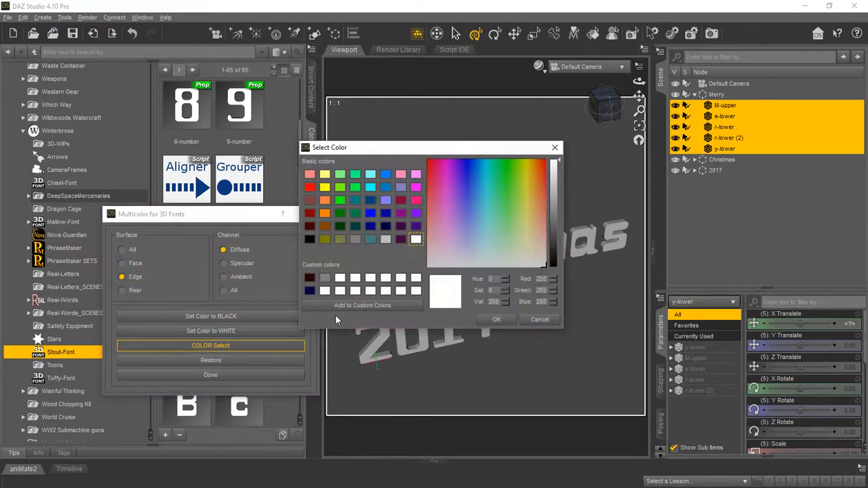
pyautogui.moveTo(432, 148); pyautogui.dragTo(501, 153)
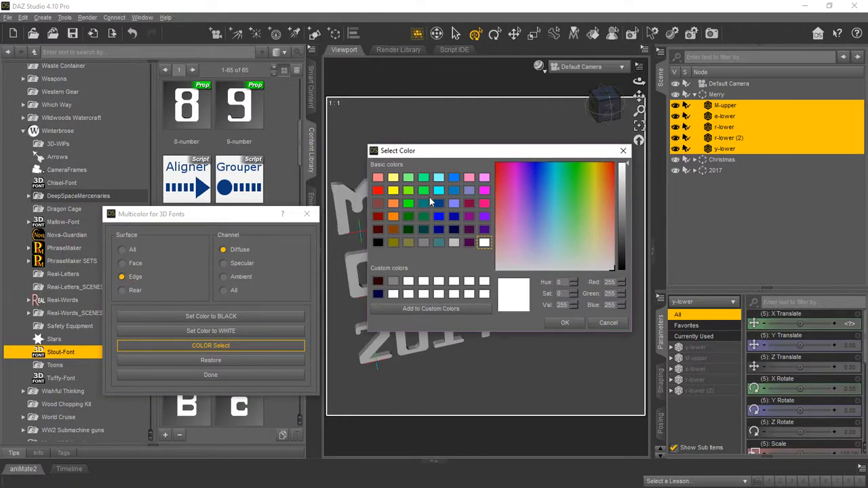
pyautogui.click(407, 229)
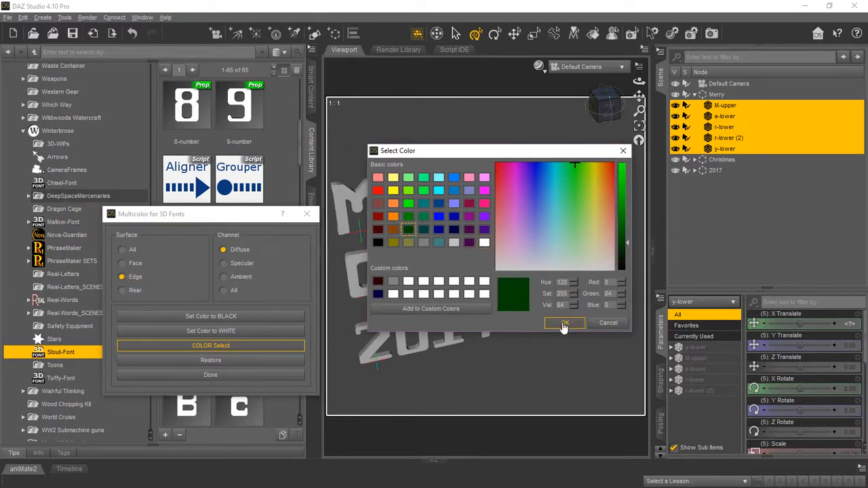
pyautogui.click(564, 324)
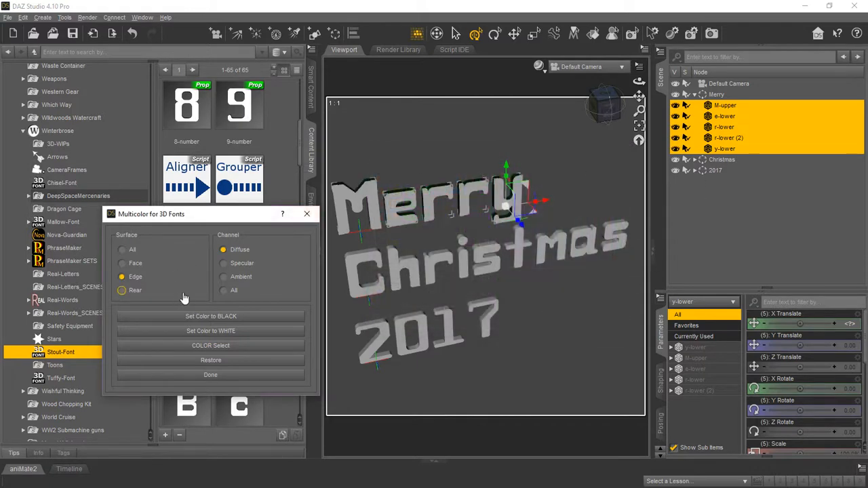
# Step: Set the diffuse color of the Merry letters' faces to bright green and finish the Multicolor script
pyautogui.click(123, 266)
pyautogui.click(224, 346)
pyautogui.click(340, 189)
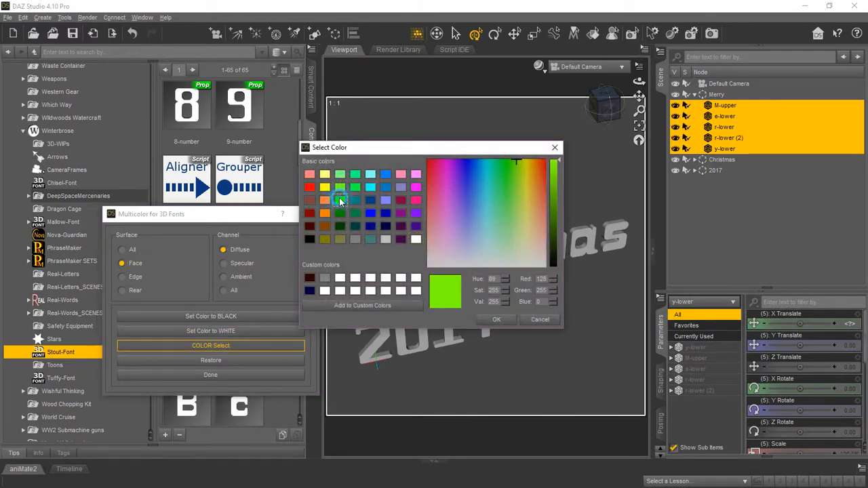
pyautogui.click(339, 200)
pyautogui.click(496, 319)
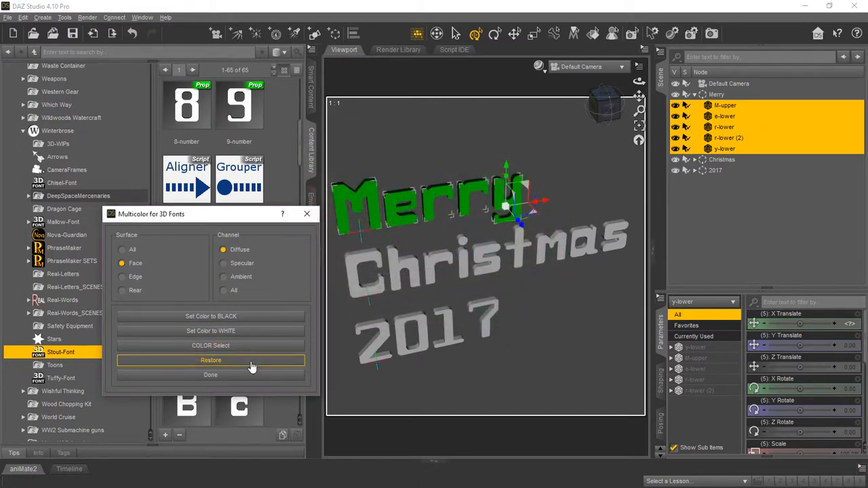
pyautogui.click(246, 375)
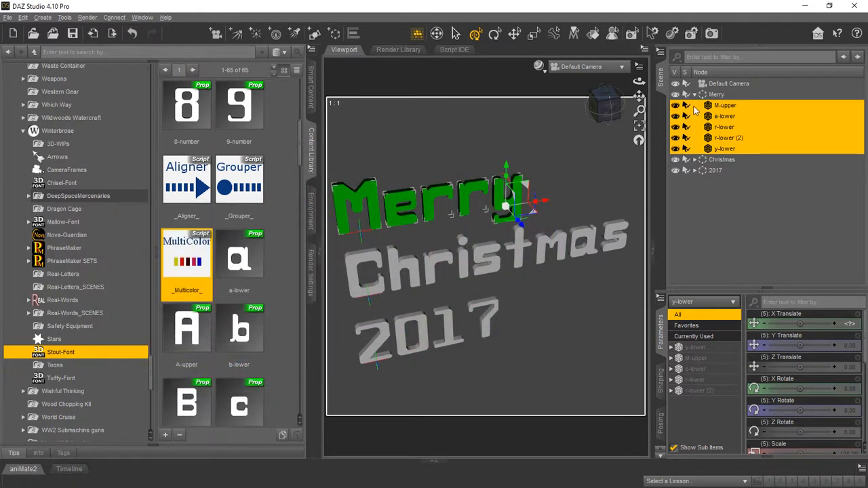
# Step: Select all the Christmas letters and set their edges to dark red (128, 0, 0) in all channels with Multicolor
pyautogui.click(695, 94)
pyautogui.click(695, 105)
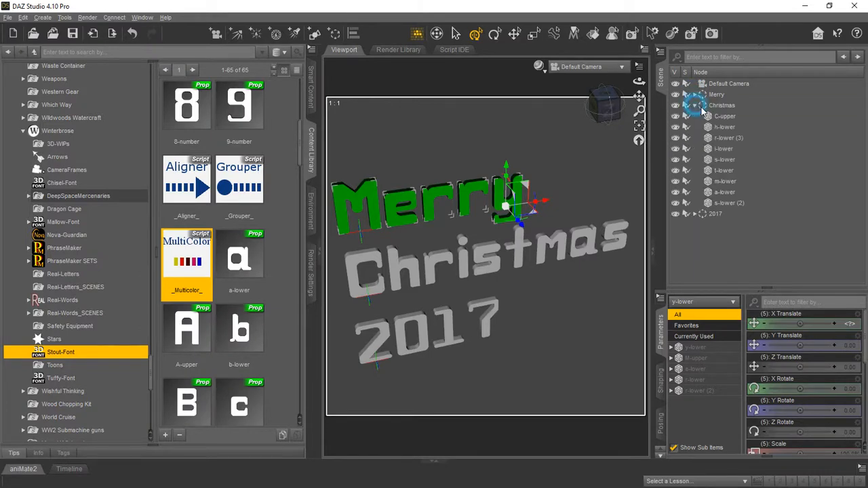
pyautogui.click(723, 116)
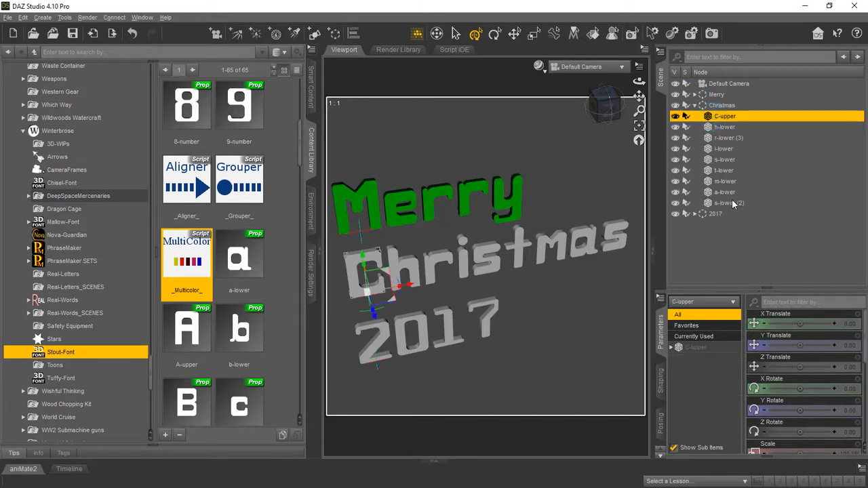
pyautogui.keyDown('shift'); pyautogui.click(731, 199); pyautogui.keyUp('shift')
pyautogui.doubleClick(184, 248)
pyautogui.moveTo(434, 158); pyautogui.dragTo(202, 222)
pyautogui.click(117, 278)
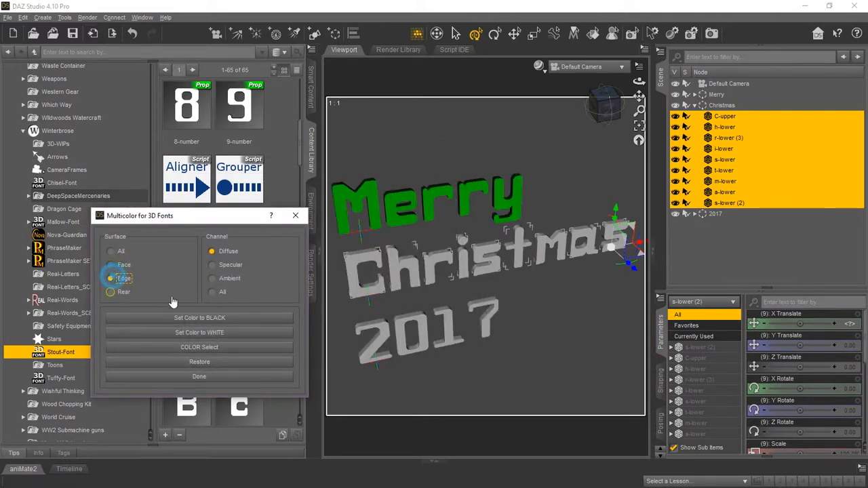
pyautogui.click(214, 293)
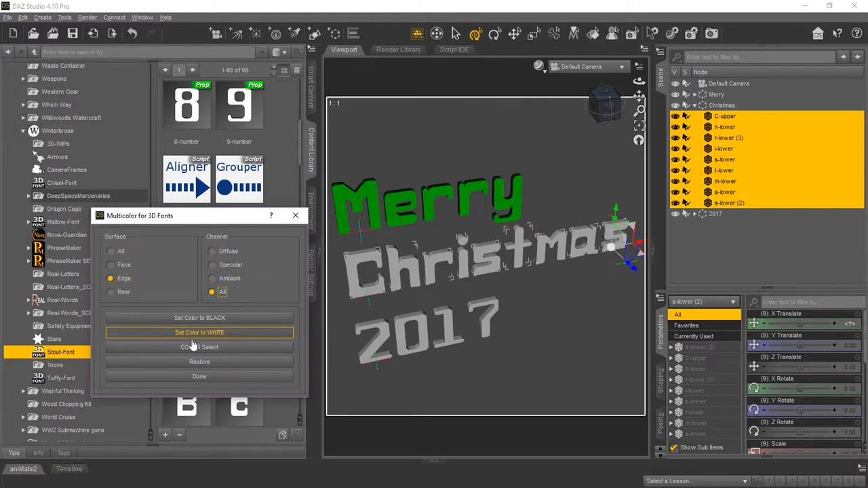
pyautogui.click(204, 347)
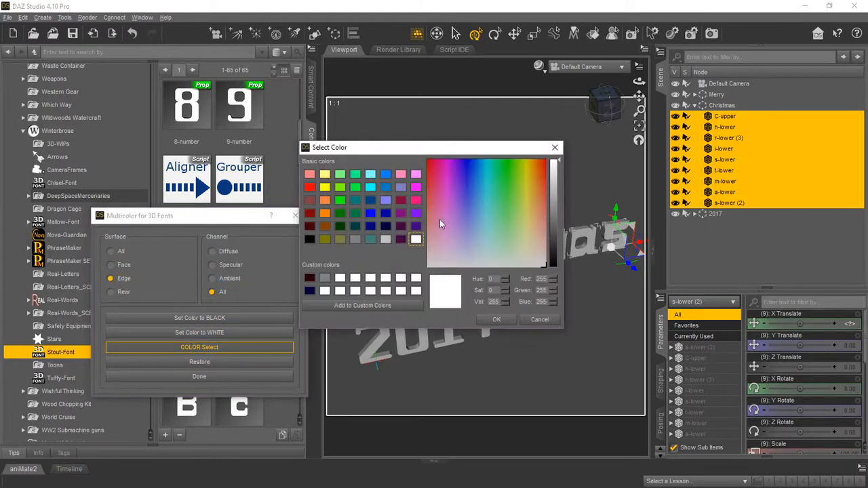
pyautogui.click(311, 214)
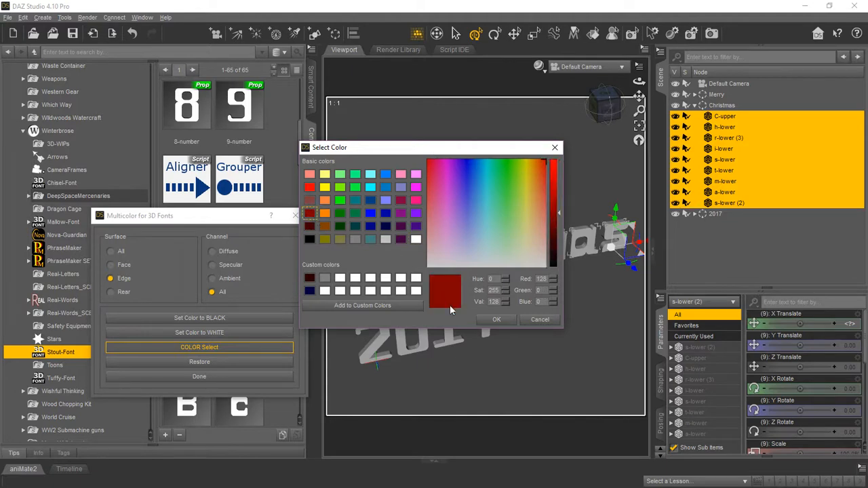
pyautogui.click(485, 323)
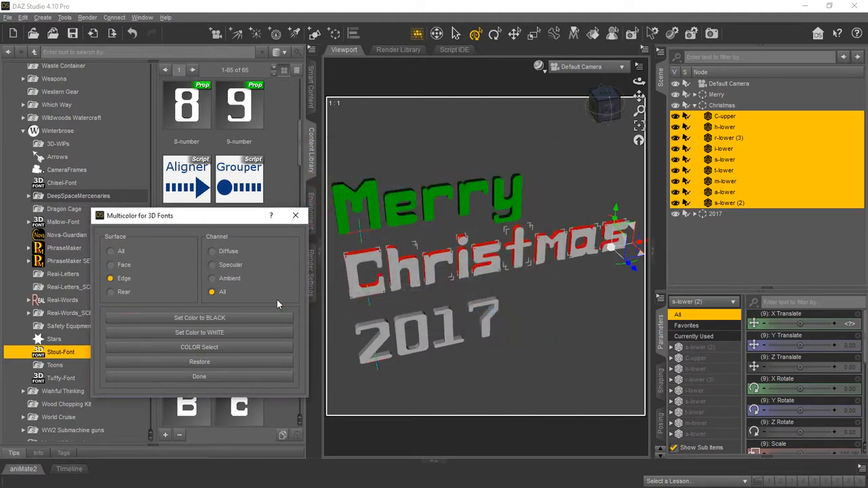
# Step: Set the faces of the Christmas letters to red (255, 0, 0) in all channels and finish the Multicolor script
pyautogui.click(112, 264)
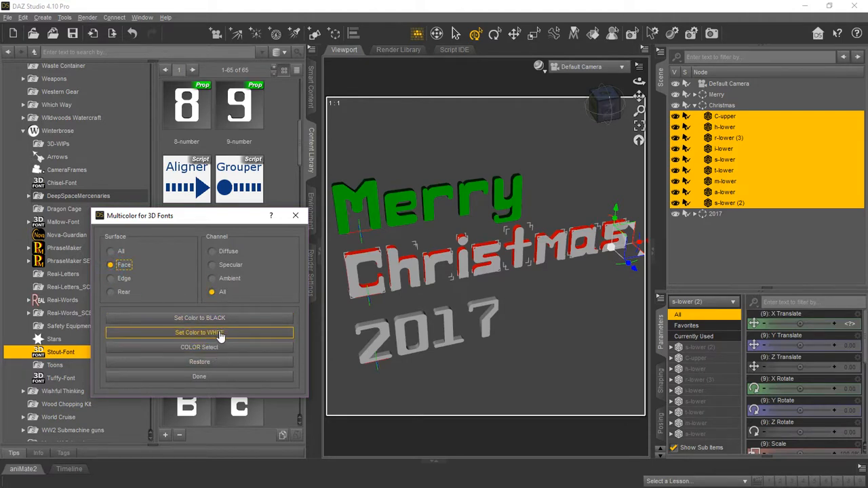
pyautogui.click(219, 349)
pyautogui.click(309, 187)
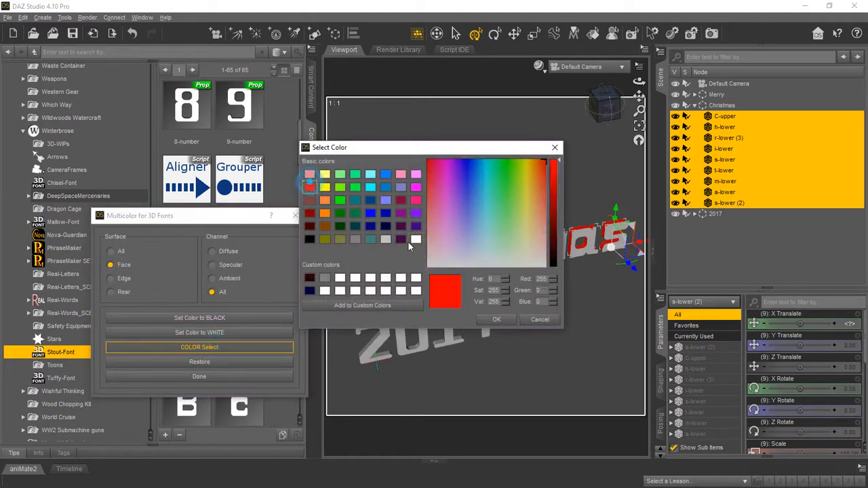
pyautogui.click(496, 319)
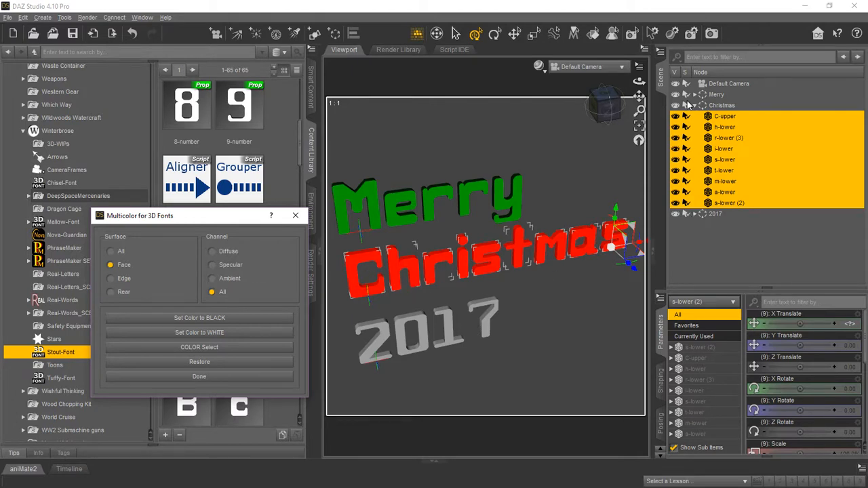
pyautogui.click(249, 376)
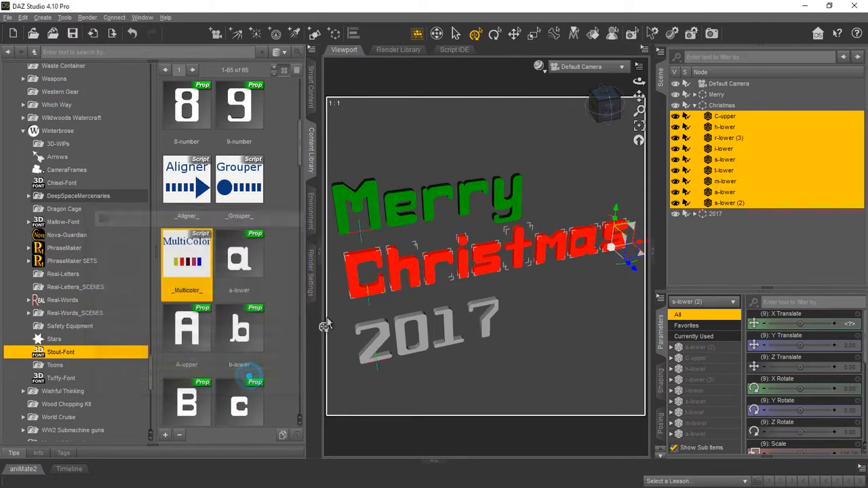
# Step: Select all four digits of the 2017 group and set their edges to black in all channels with Multicolor
pyautogui.click(695, 105)
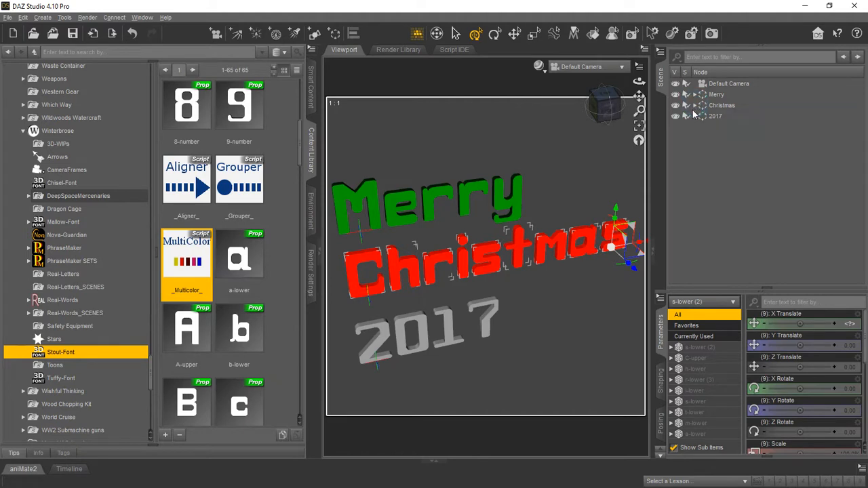
pyautogui.click(695, 116)
pyautogui.click(724, 128)
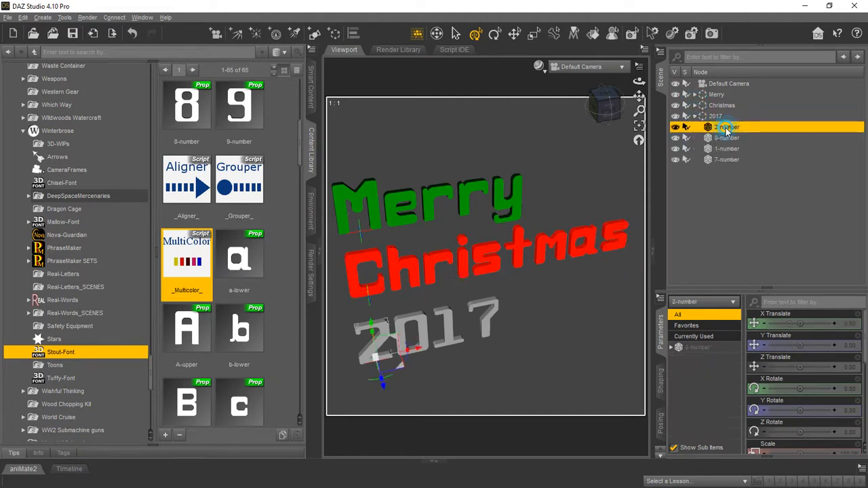
pyautogui.keyDown('shift'); pyautogui.click(732, 160); pyautogui.keyUp('shift')
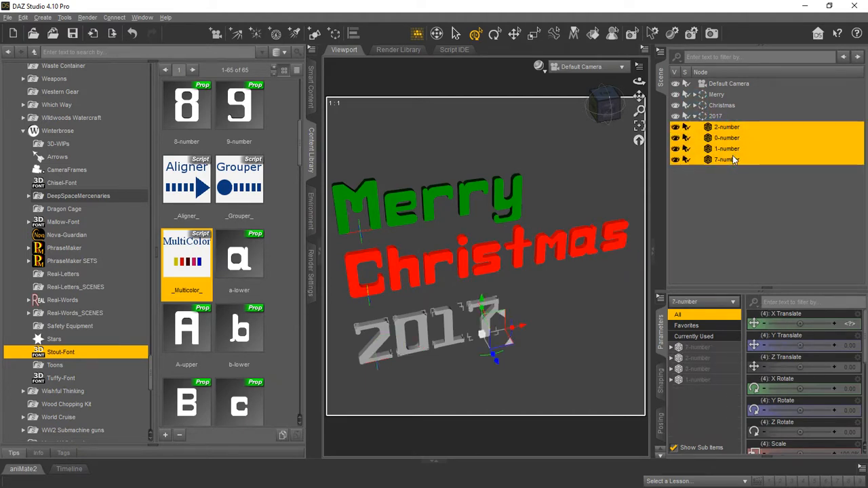
pyautogui.doubleClick(193, 257)
pyautogui.moveTo(451, 157); pyautogui.dragTo(188, 222)
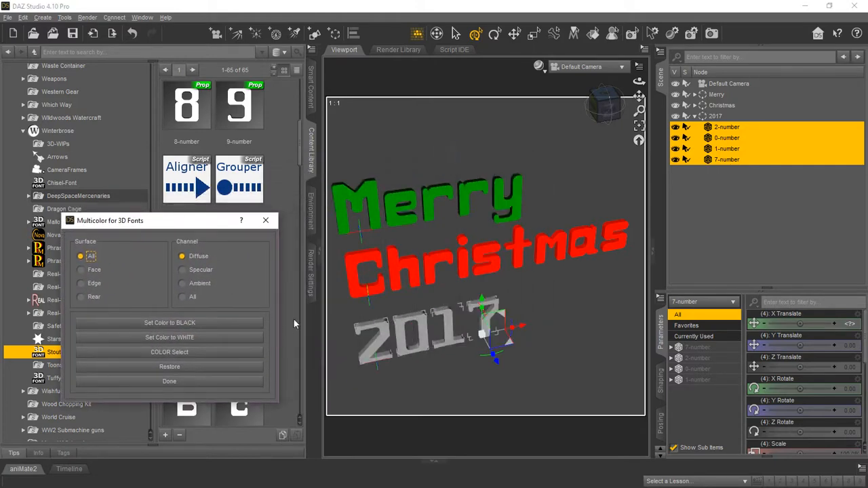
pyautogui.click(91, 285)
pyautogui.click(183, 296)
pyautogui.click(194, 325)
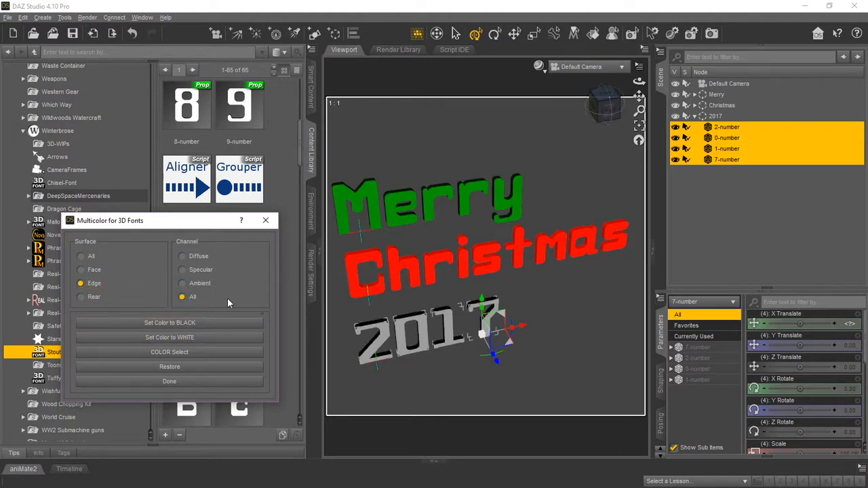
# Step: Set the faces of the 2017 digits to white in all channels and finish the Multicolor script
pyautogui.click(91, 270)
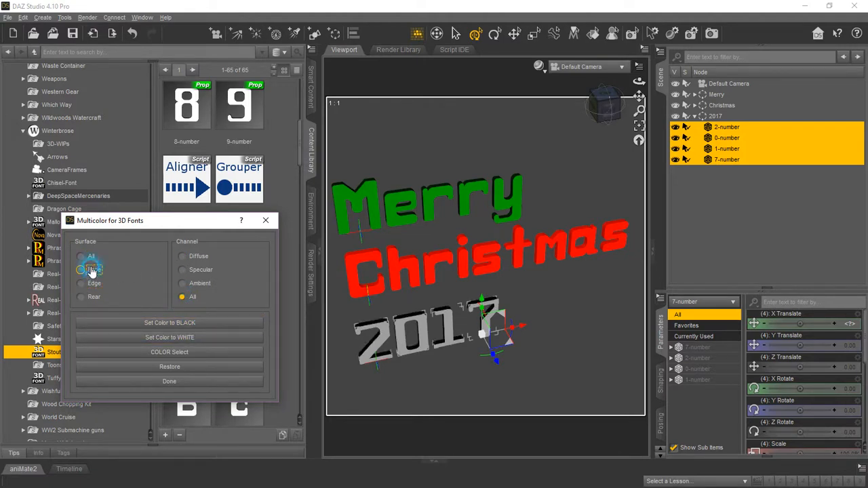
pyautogui.click(170, 337)
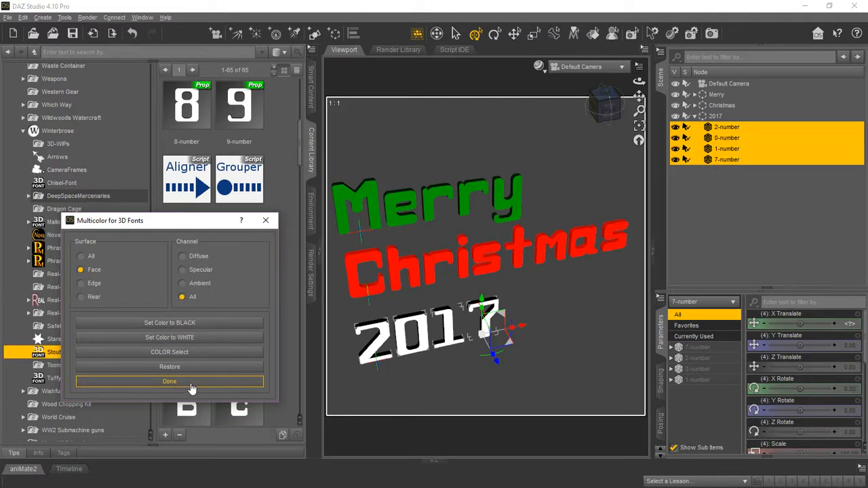
pyautogui.click(170, 381)
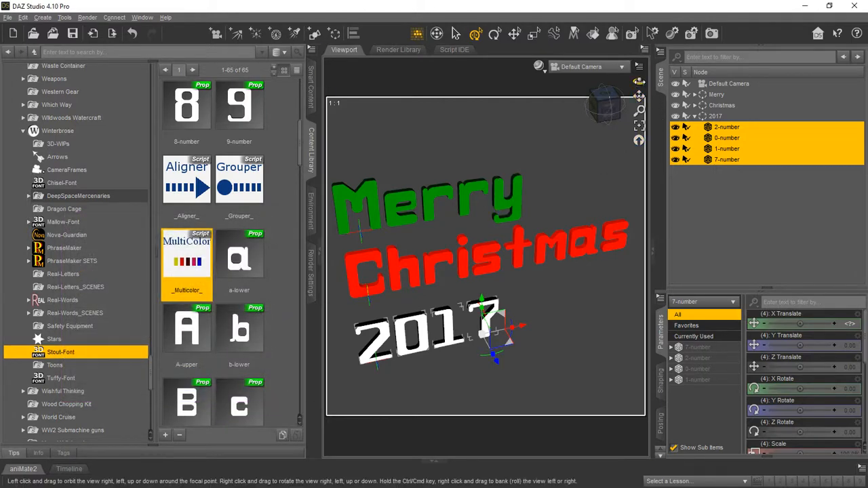
pyautogui.click(319, 255)
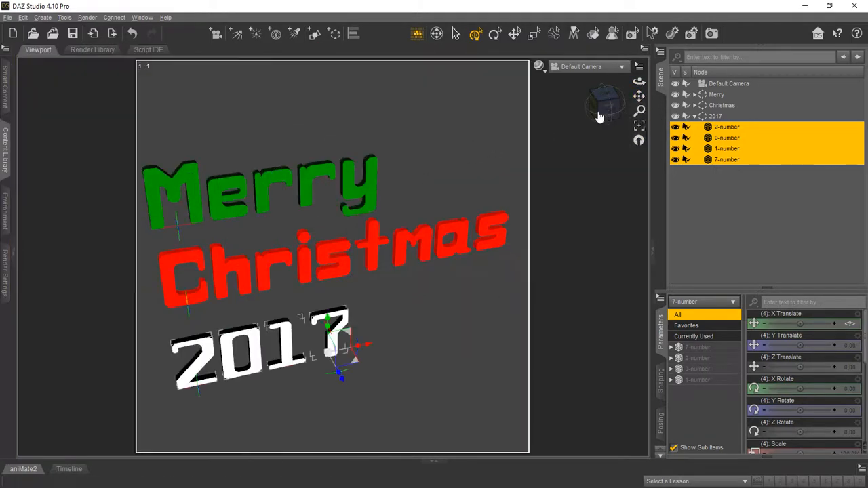
pyautogui.moveTo(639, 82)
pyautogui.mouseDown()
pyautogui.moveTo(586, 111)
pyautogui.moveTo(625, 117)
pyautogui.moveTo(648, 79)
pyautogui.moveTo(597, 86)
pyautogui.moveTo(543, 70)
pyautogui.moveTo(716, 83)
pyautogui.moveTo(566, 79)
pyautogui.moveTo(711, 82)
pyautogui.moveTo(620, 84)
pyautogui.moveTo(655, 82)
pyautogui.moveTo(651, 72)
pyautogui.moveTo(642, 93)
pyautogui.moveTo(639, 78)
pyautogui.moveTo(664, 82)
pyautogui.moveTo(611, 80)
pyautogui.moveTo(638, 83)
pyautogui.moveTo(629, 93)
pyautogui.moveTo(639, 79)
pyautogui.mouseUp()
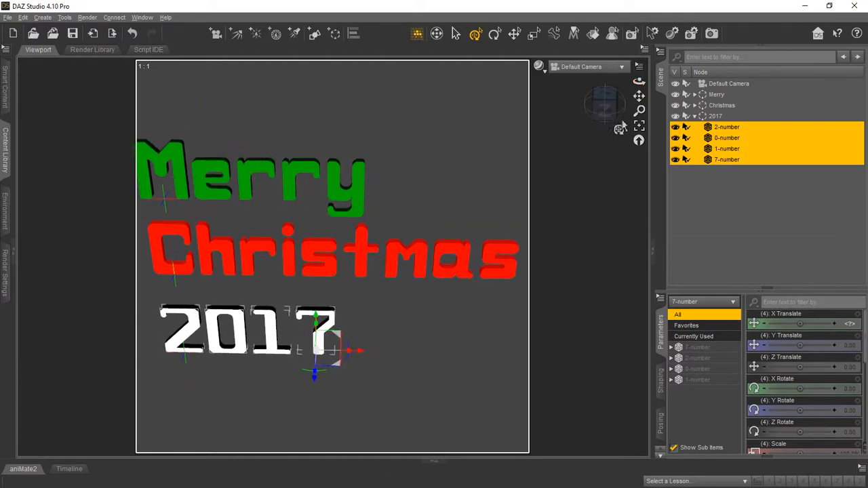
pyautogui.click(604, 105)
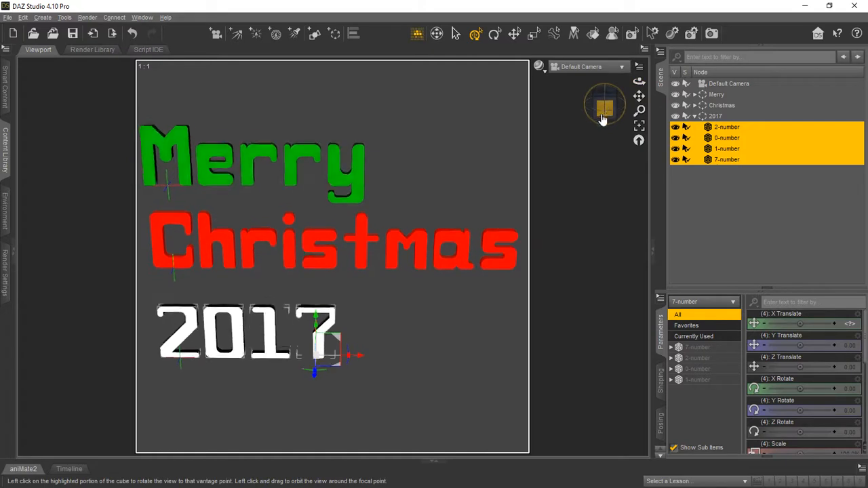
pyautogui.click(640, 89)
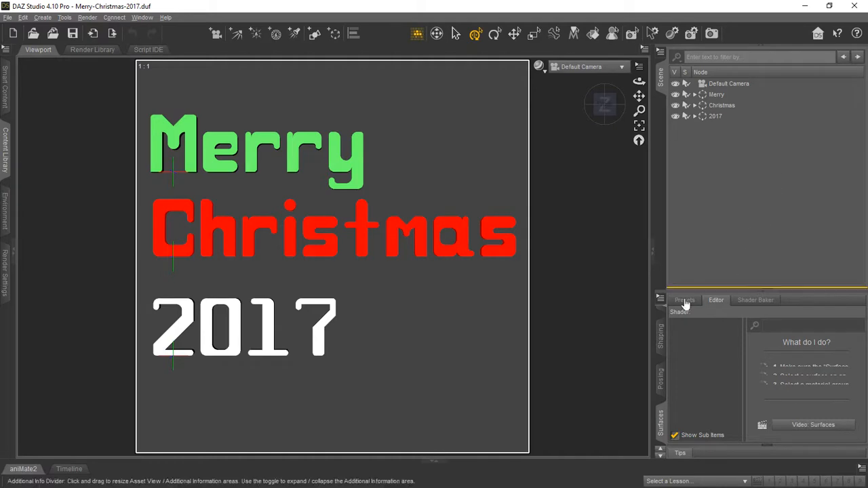
# Step: Select the digit 2 in the 2017 group and frame it in the view
pyautogui.scroll(3, 663, 339)
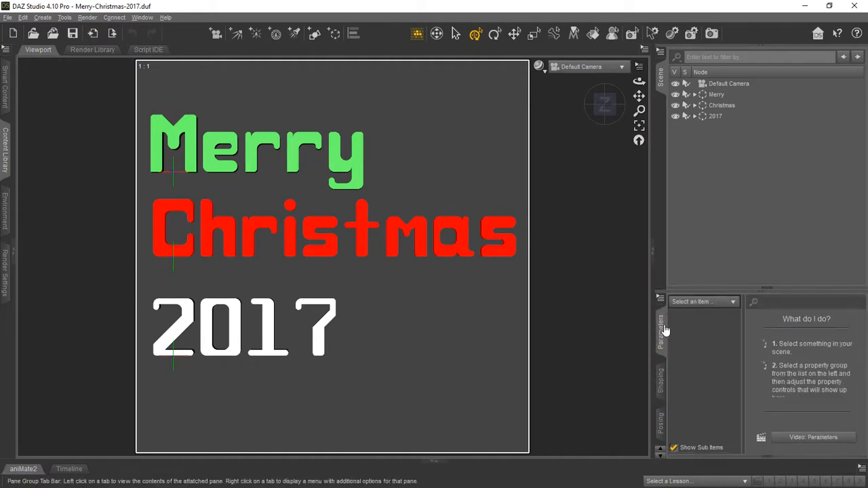
pyautogui.click(695, 116)
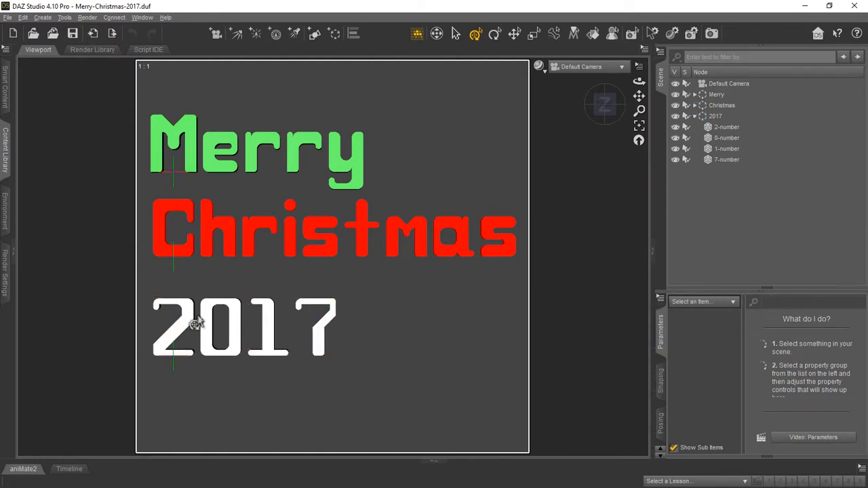
pyautogui.click(727, 128)
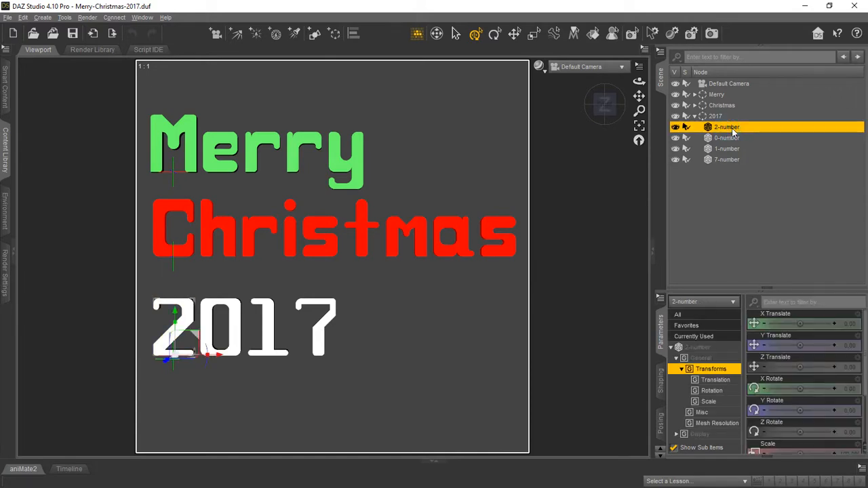
pyautogui.click(638, 127)
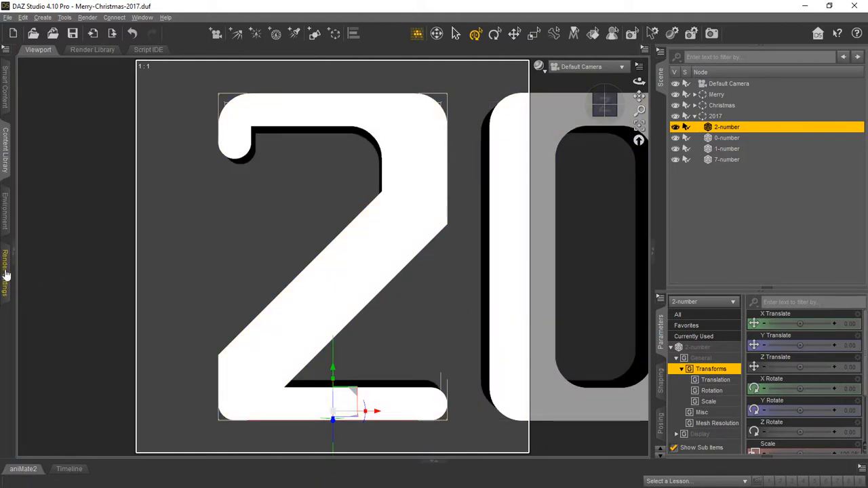
# Step: Show the 3Delight Ingenious Rock shader presets in the content library and open the surface editor for the digit 2
pyautogui.click(13, 250)
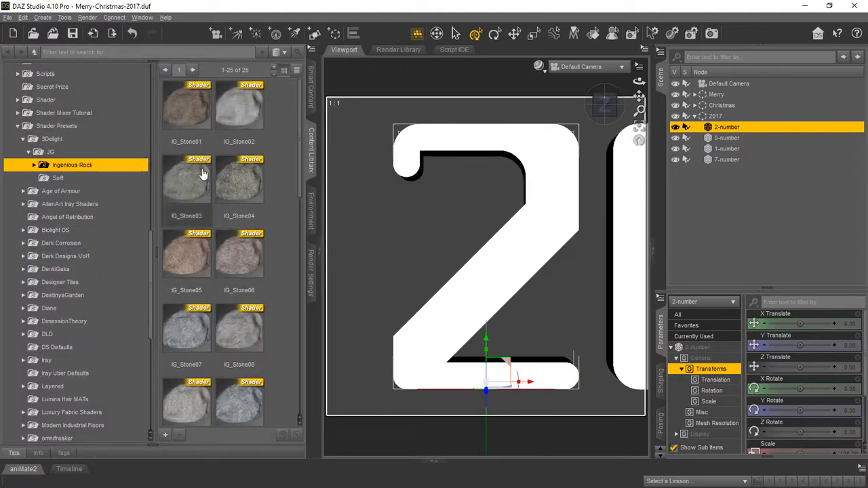
pyautogui.moveTo(202, 174)
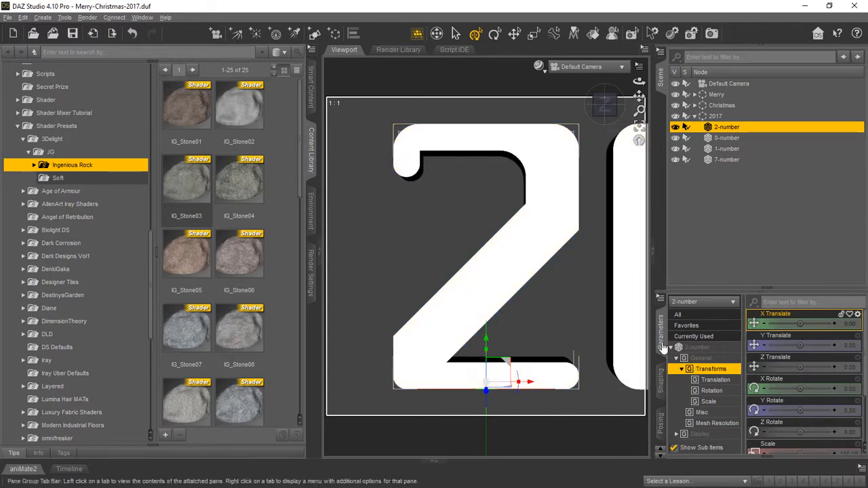
pyautogui.scroll(-4, 663, 347)
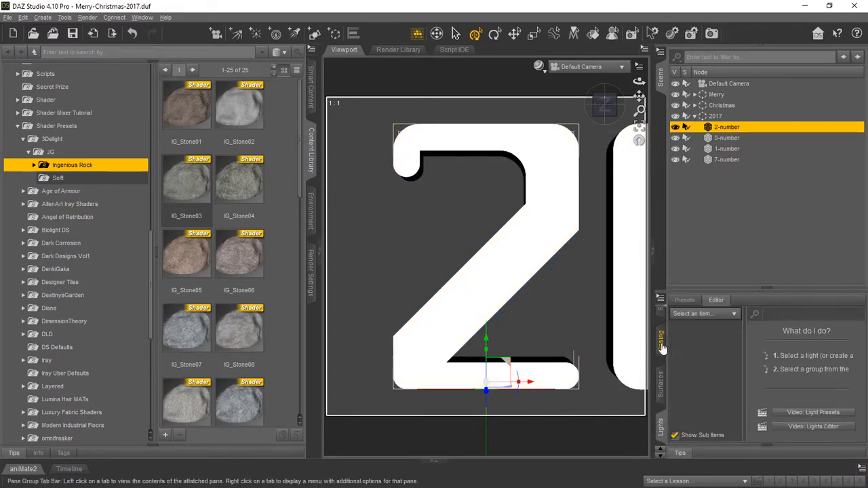
pyautogui.click(661, 384)
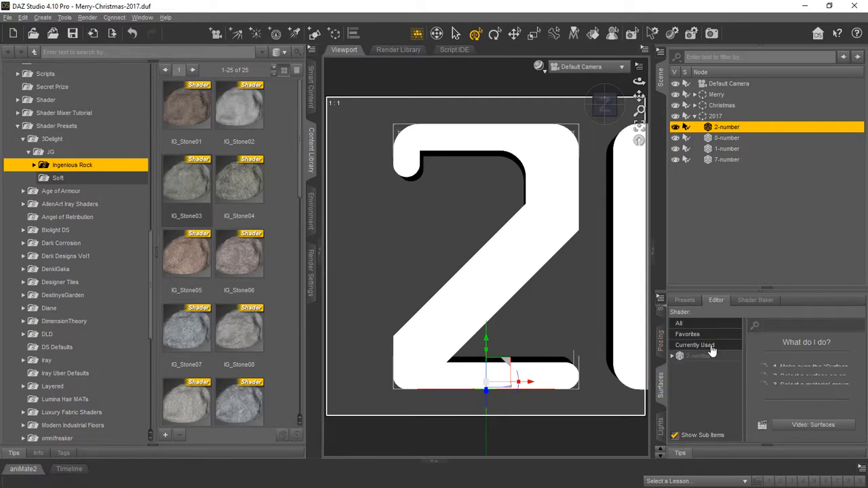
pyautogui.click(142, 17)
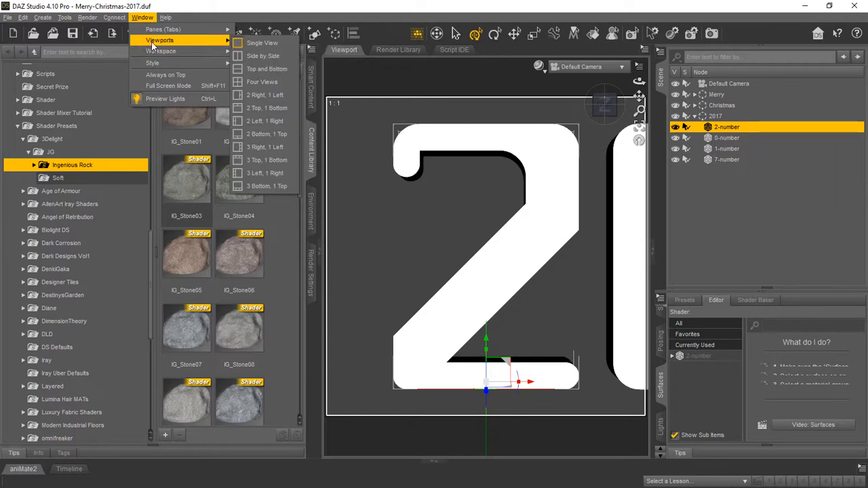
pyautogui.moveTo(160, 31)
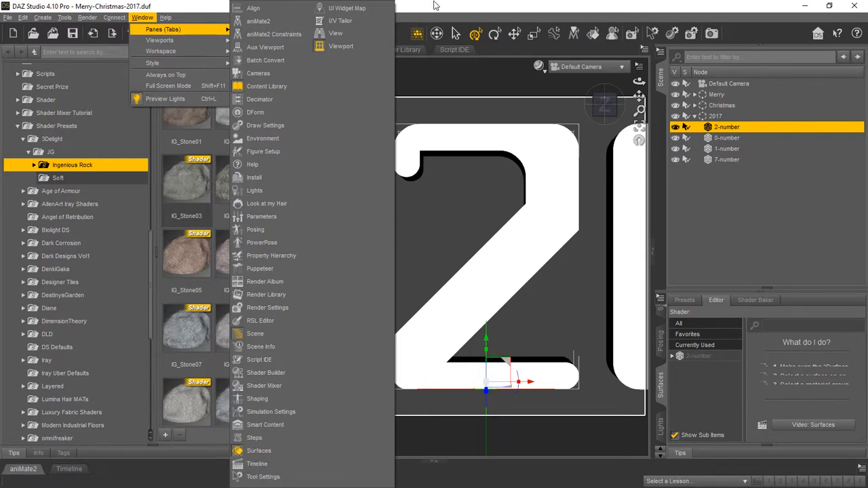
pyautogui.click(454, 7)
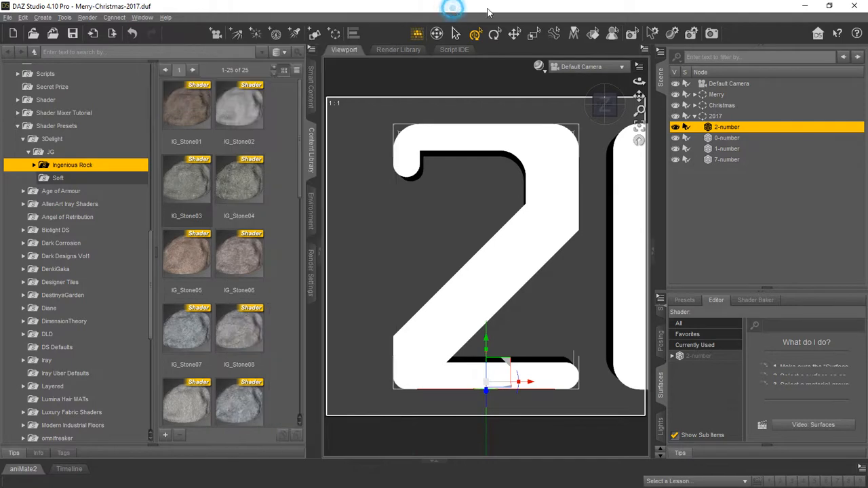
# Step: Expand the surfaces of the digit 2 and examine its Edge, Face and Rear surfaces one by one
pyautogui.click(702, 358)
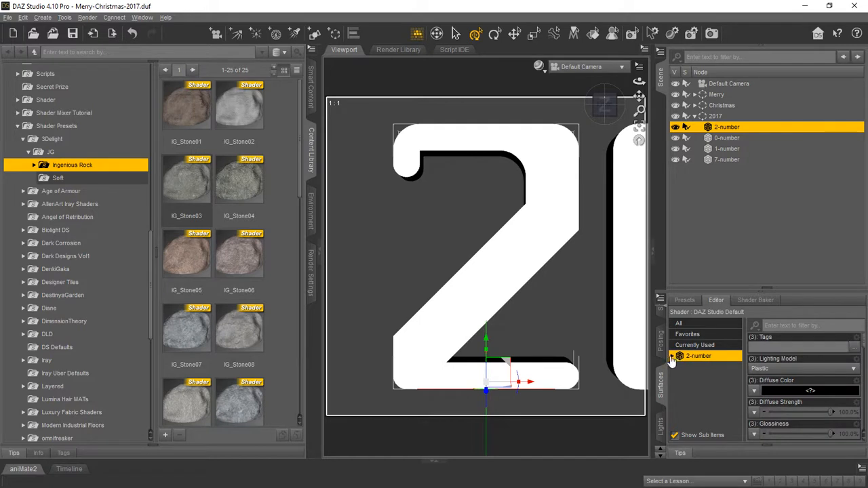
pyautogui.click(671, 357)
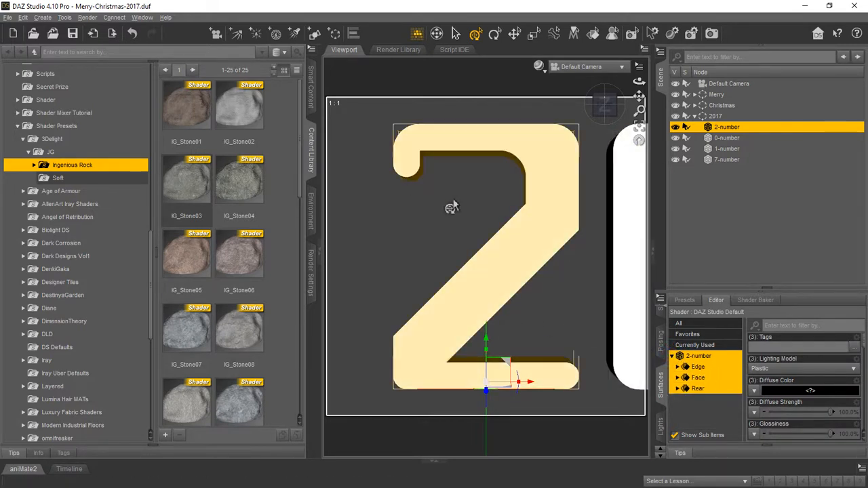
pyautogui.click(702, 367)
pyautogui.click(702, 378)
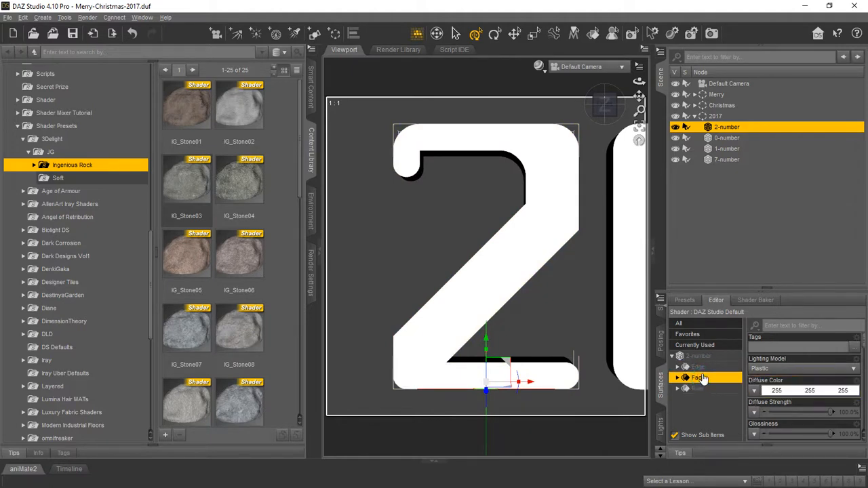
pyautogui.click(702, 368)
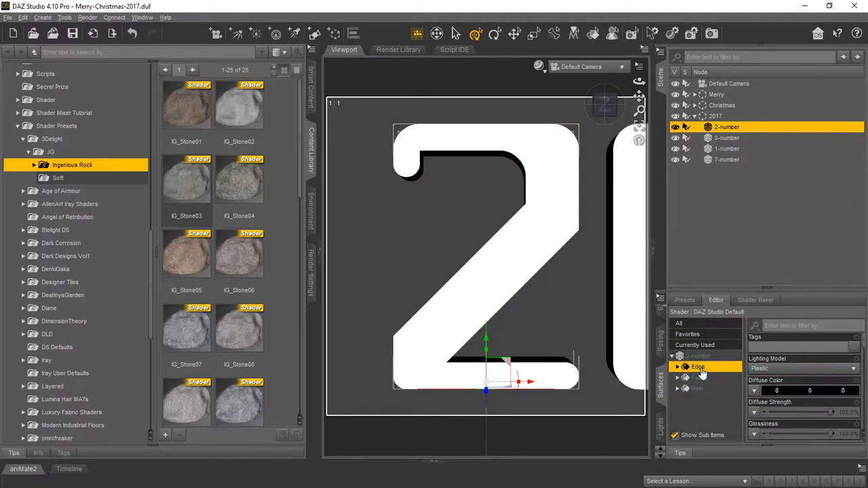
pyautogui.click(712, 377)
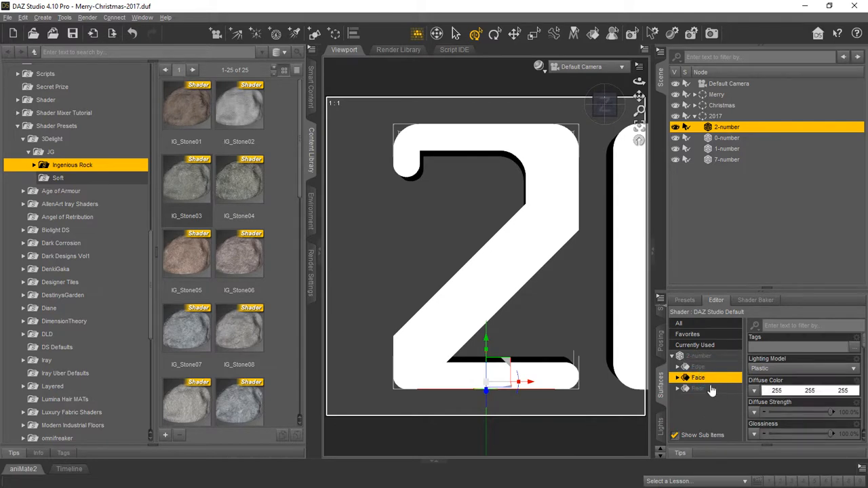
pyautogui.click(709, 389)
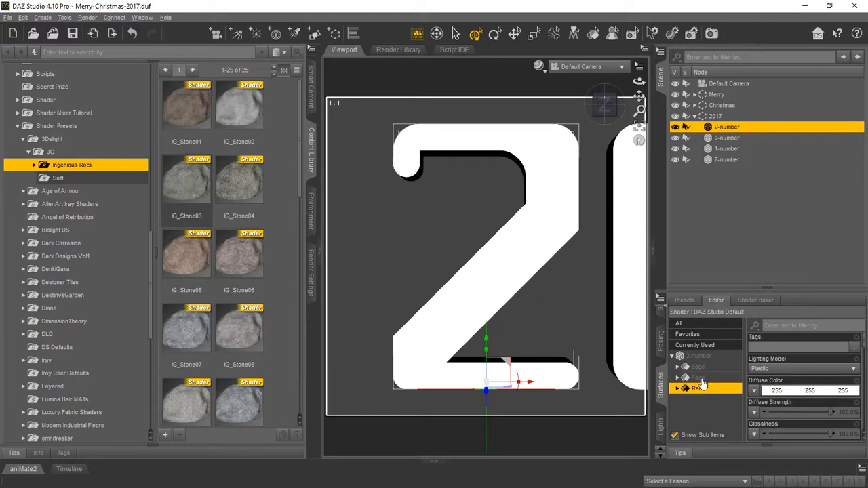
# Step: Apply the IG_Stone03 shader to the Face surface of the digit 2 and IG_Stone05 to its Rear surface
pyautogui.click(702, 378)
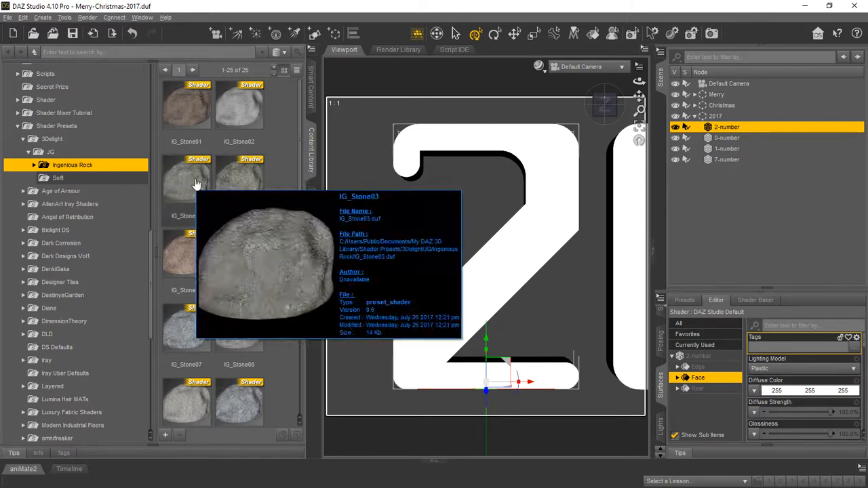
pyautogui.doubleClick(195, 184)
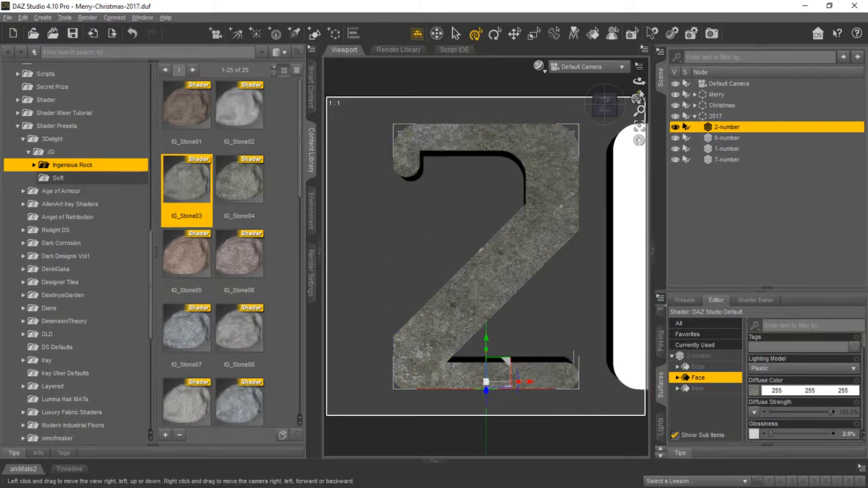
pyautogui.moveTo(495, 89); pyautogui.dragTo(428, 73)
pyautogui.moveTo(639, 80); pyautogui.dragTo(677, 82)
pyautogui.click(699, 388)
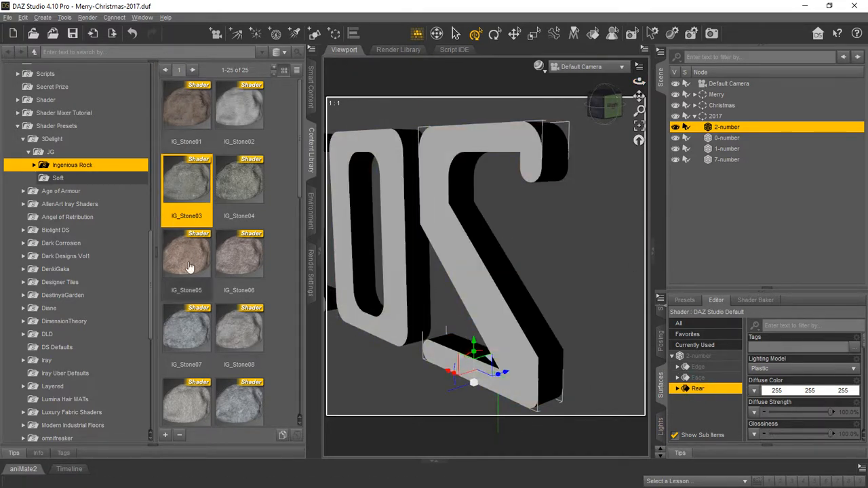
pyautogui.doubleClick(194, 267)
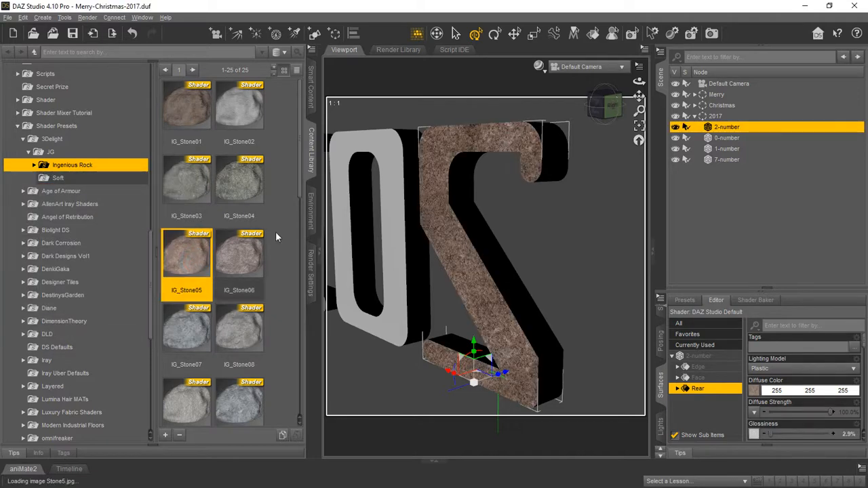
# Step: Apply the IG_Stone02 shader to the Edge surface of the digit 2
pyautogui.moveTo(638, 81)
pyautogui.mouseDown()
pyautogui.moveTo(681, 82)
pyautogui.moveTo(630, 82)
pyautogui.moveTo(639, 88)
pyautogui.mouseUp()
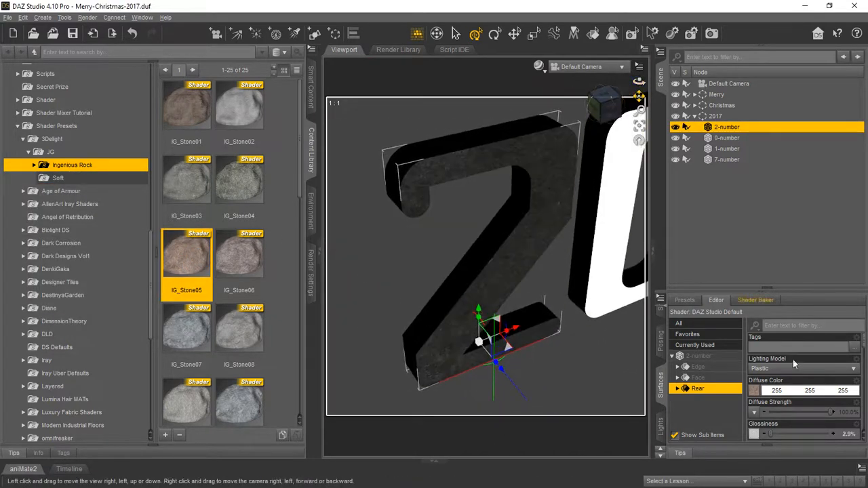
pyautogui.click(705, 366)
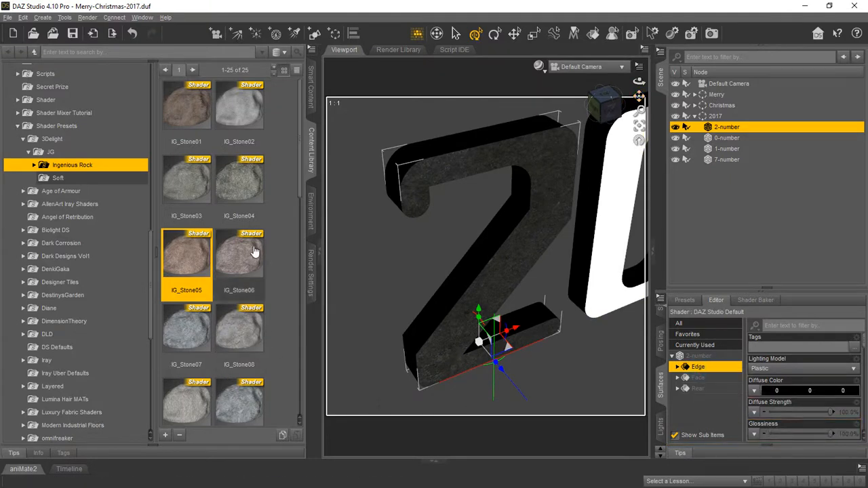
pyautogui.scroll(-4, 231, 264)
pyautogui.moveTo(249, 260)
pyautogui.scroll(4, 250, 259)
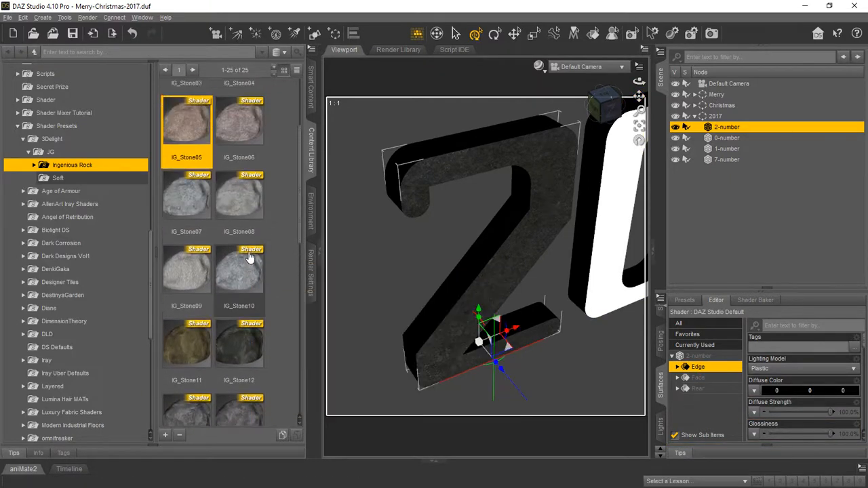
pyautogui.doubleClick(253, 101)
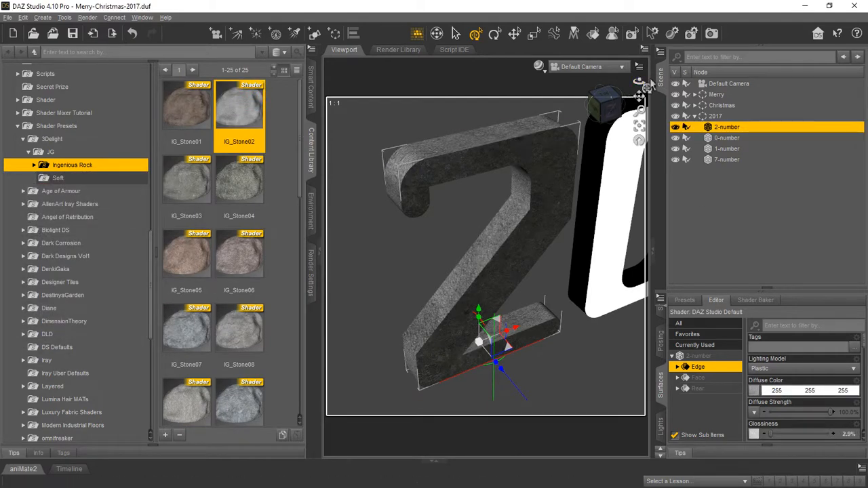
# Step: Clear the selection and frame the whole Merry Christmas 2017 text from the front
pyautogui.moveTo(639, 80); pyautogui.dragTo(456, 86)
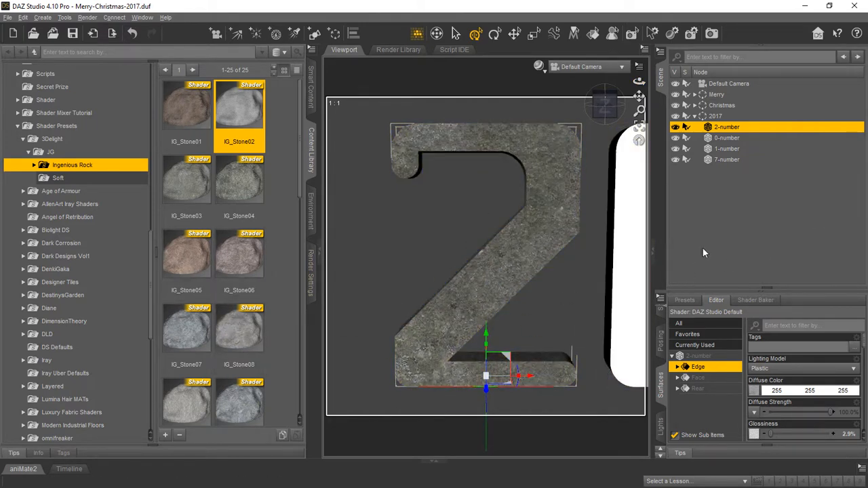
pyautogui.click(722, 204)
pyautogui.click(639, 126)
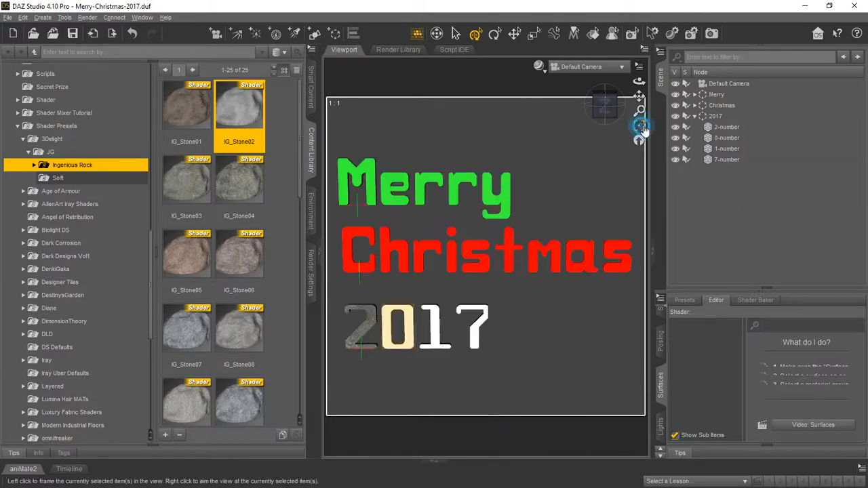